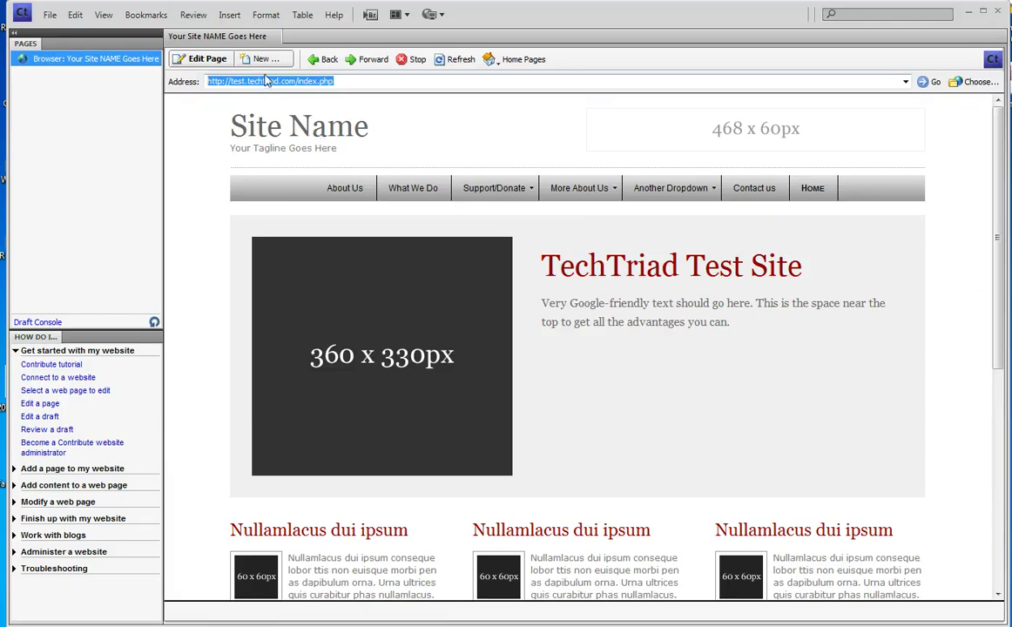
- Start an editable draft of the home page and scroll down through it
click(194, 61)
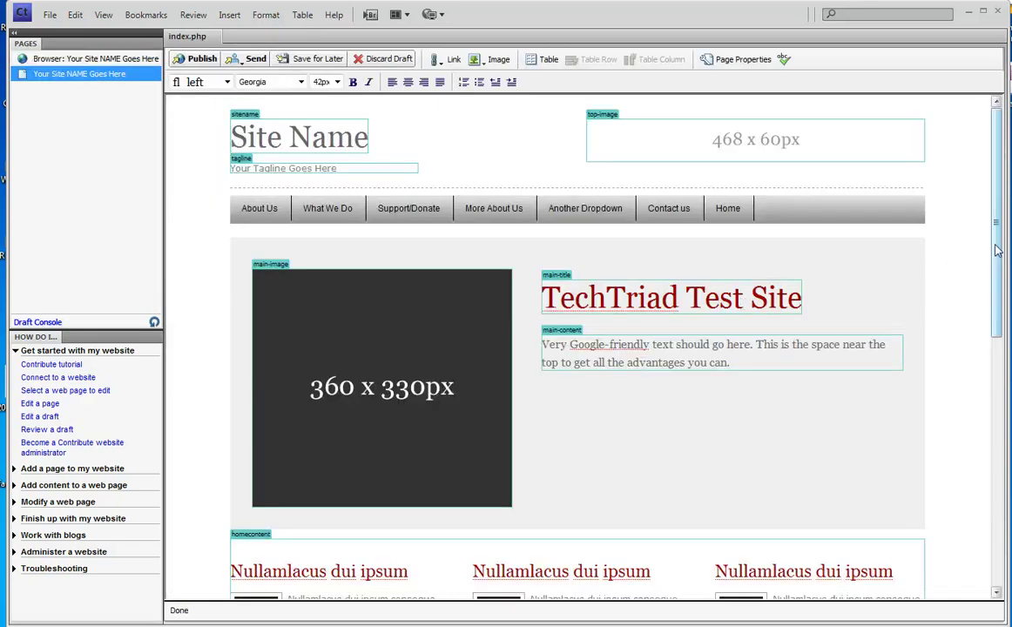
scroll(991, 551, down, 10)
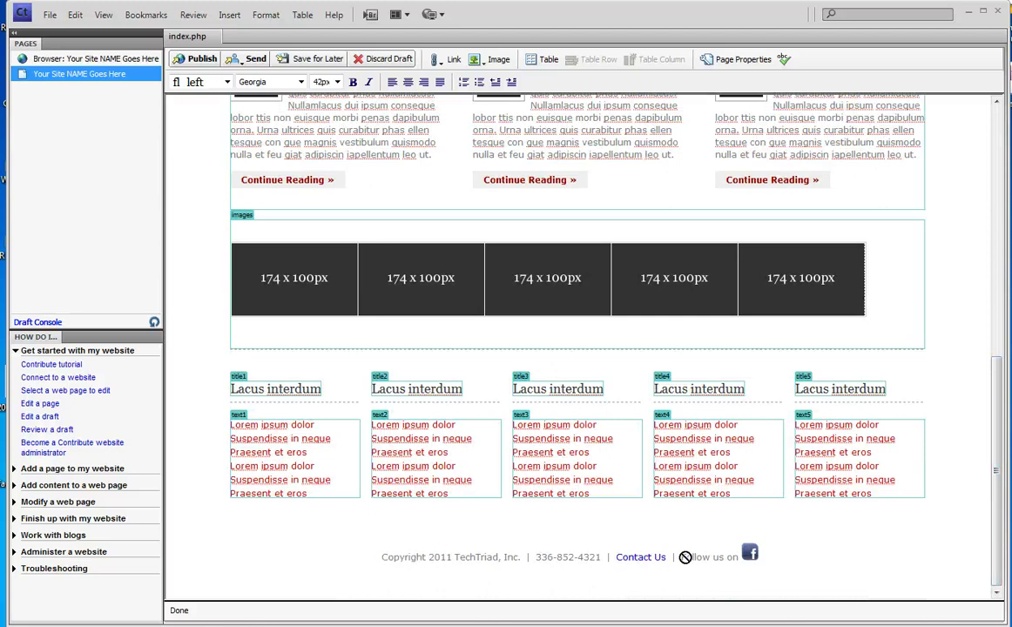
drag(998, 523, 998, 261)
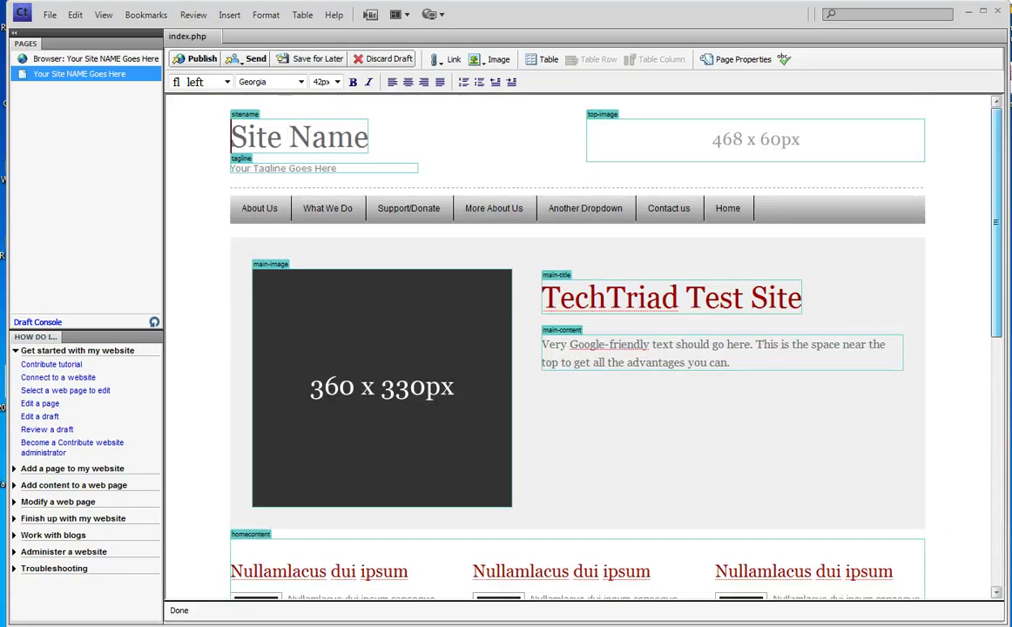
- Discard the home page draft and confirm, then scroll back to the top
click(383, 59)
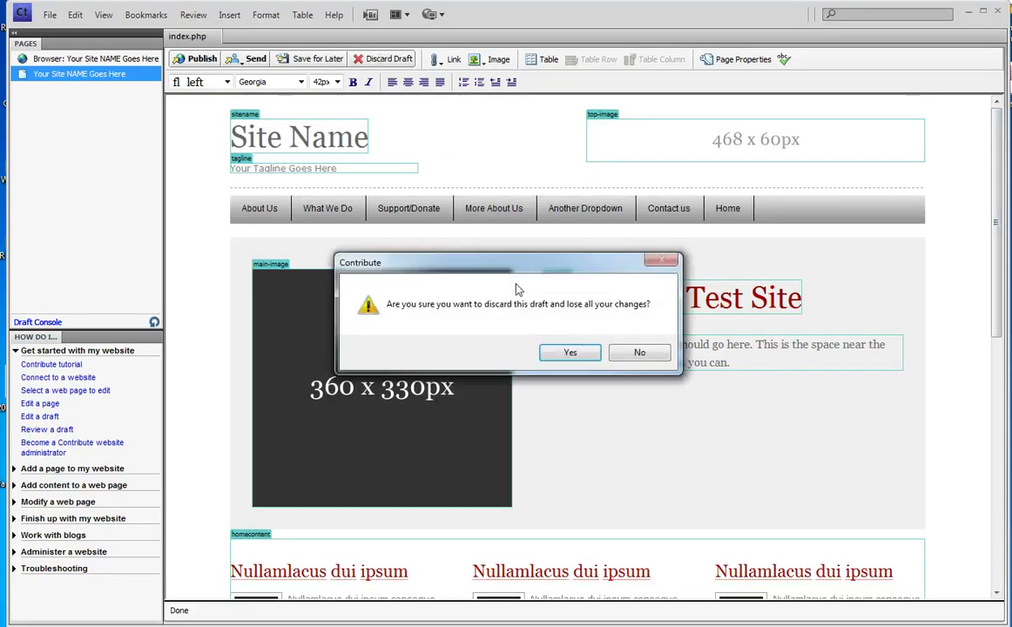
click(570, 352)
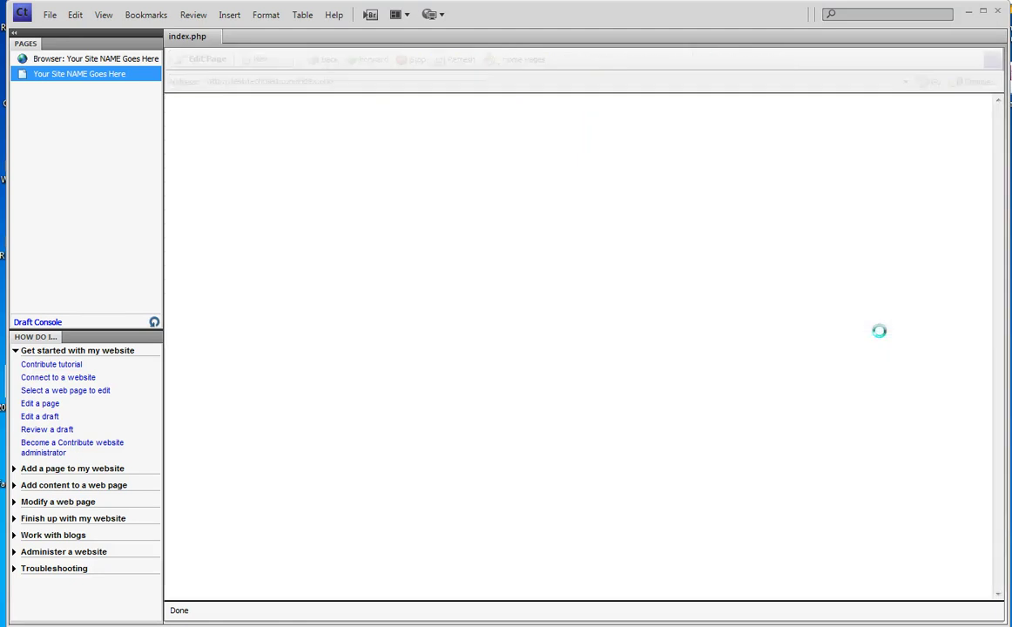
scroll(893, 301, down, 5)
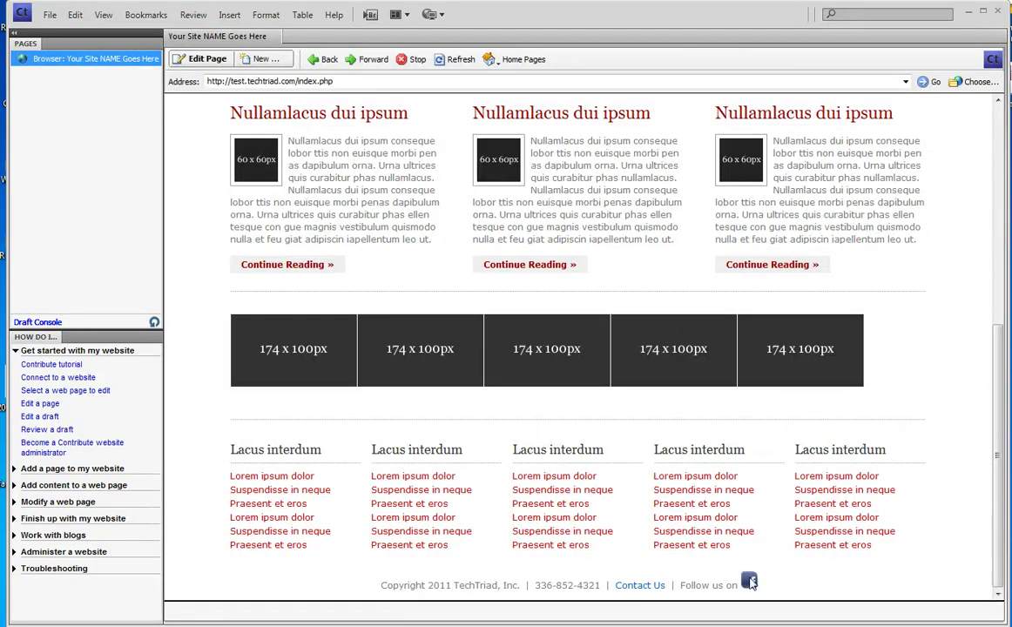
scroll(464, 209, up, 5)
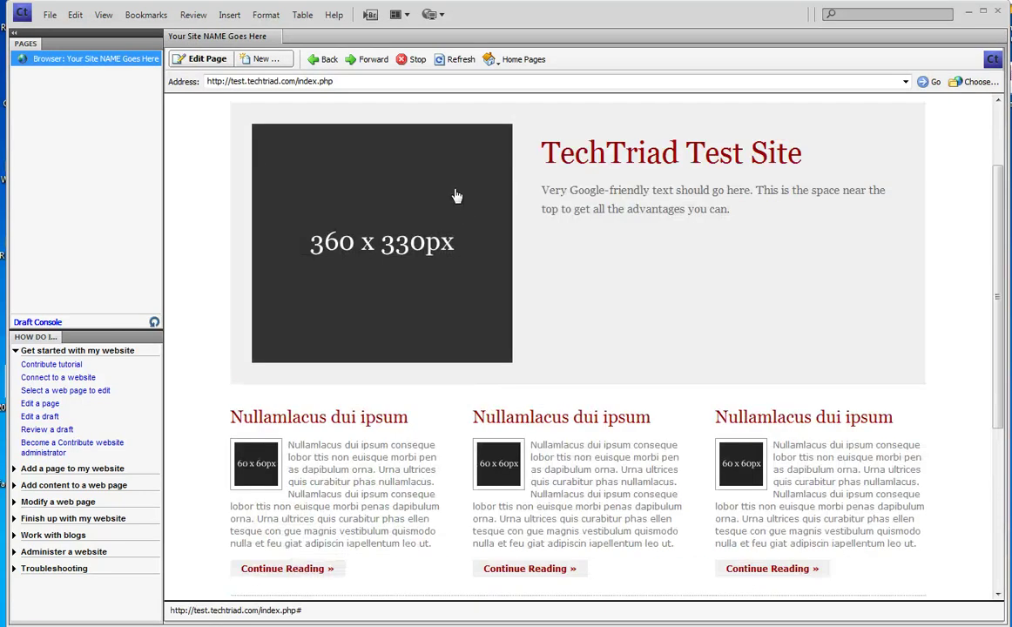
scroll(454, 193, up, 1)
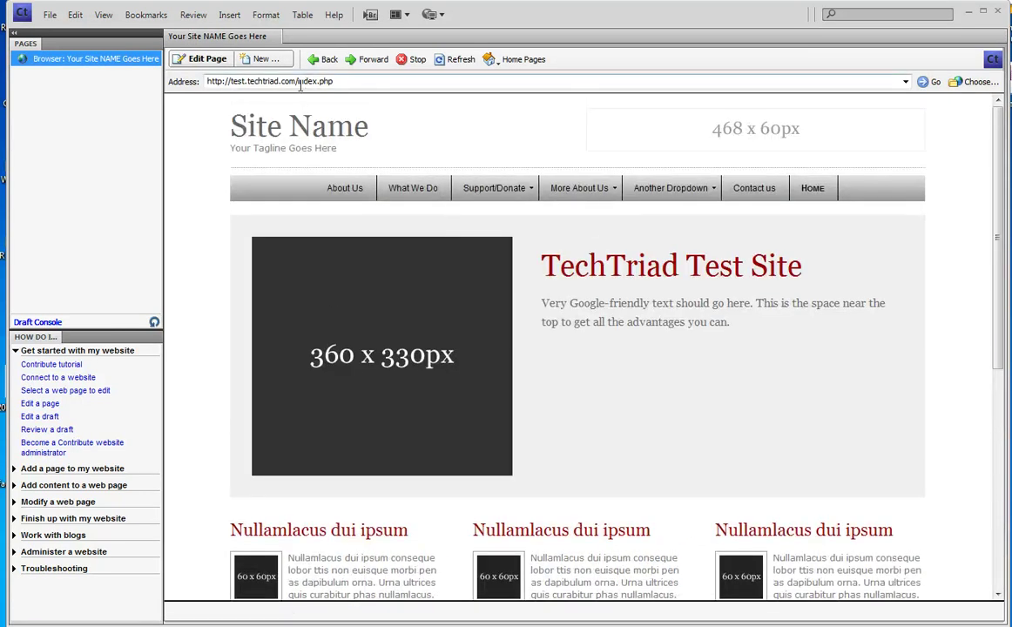
- Replace index.php in the address with includes/footer.html and load that page
click(298, 82)
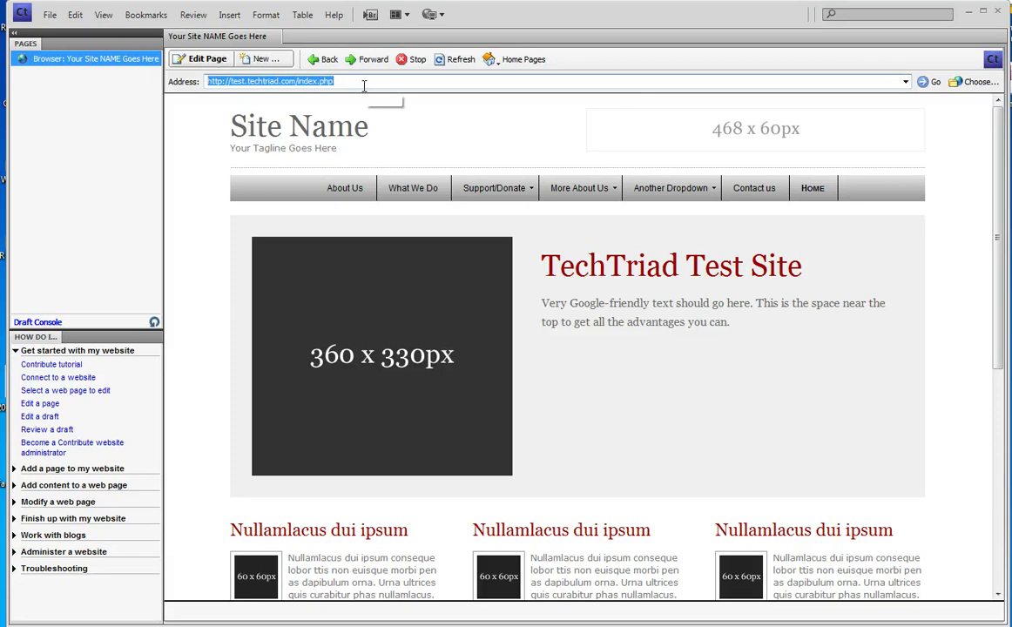
click(296, 80)
drag(297, 81, 416, 86)
text(include)
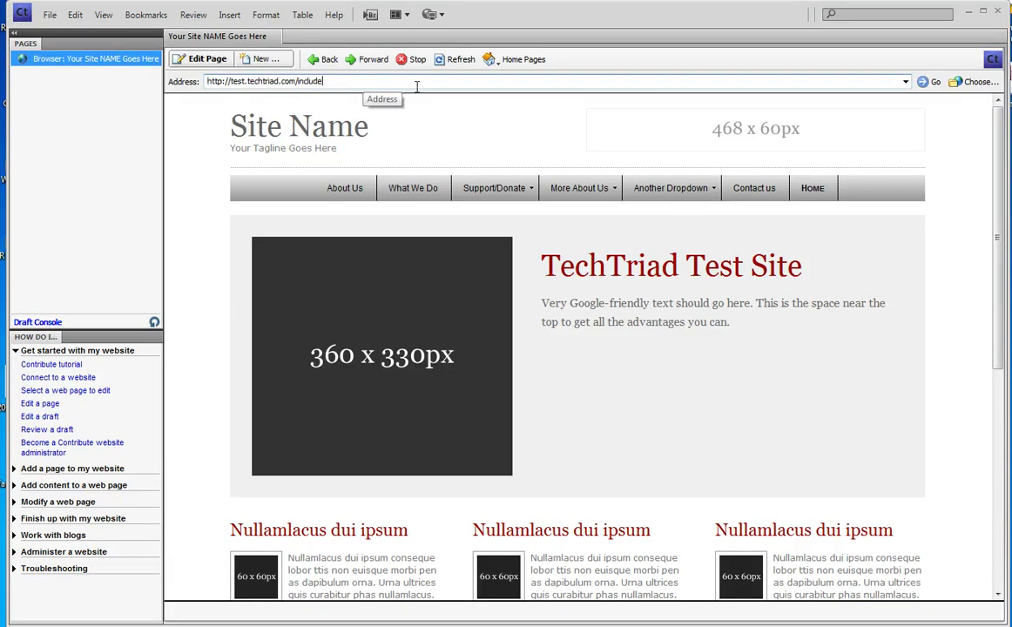
text(s/footer.html)
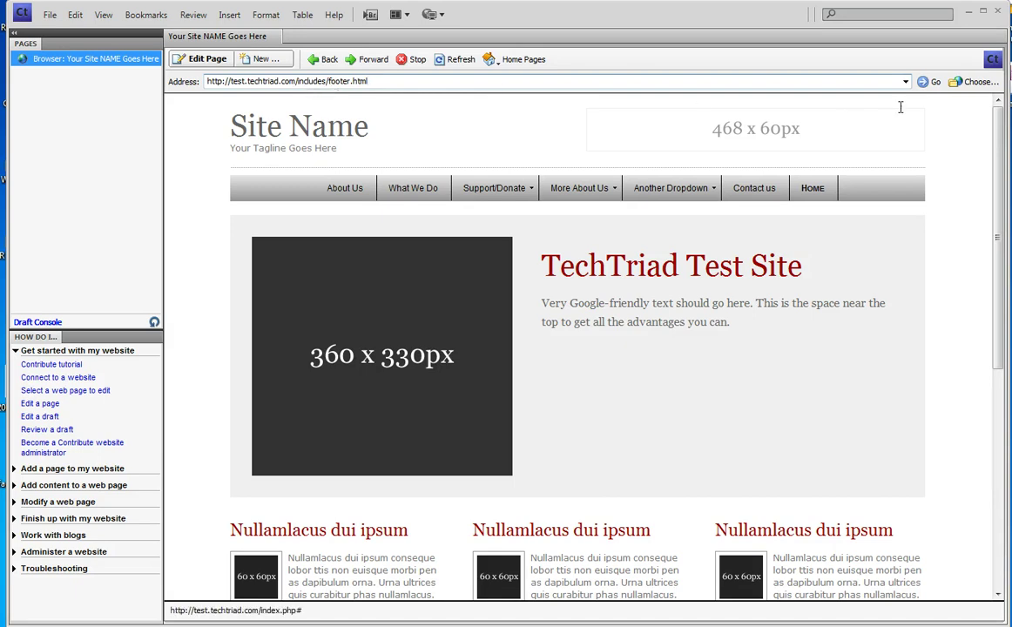
click(933, 83)
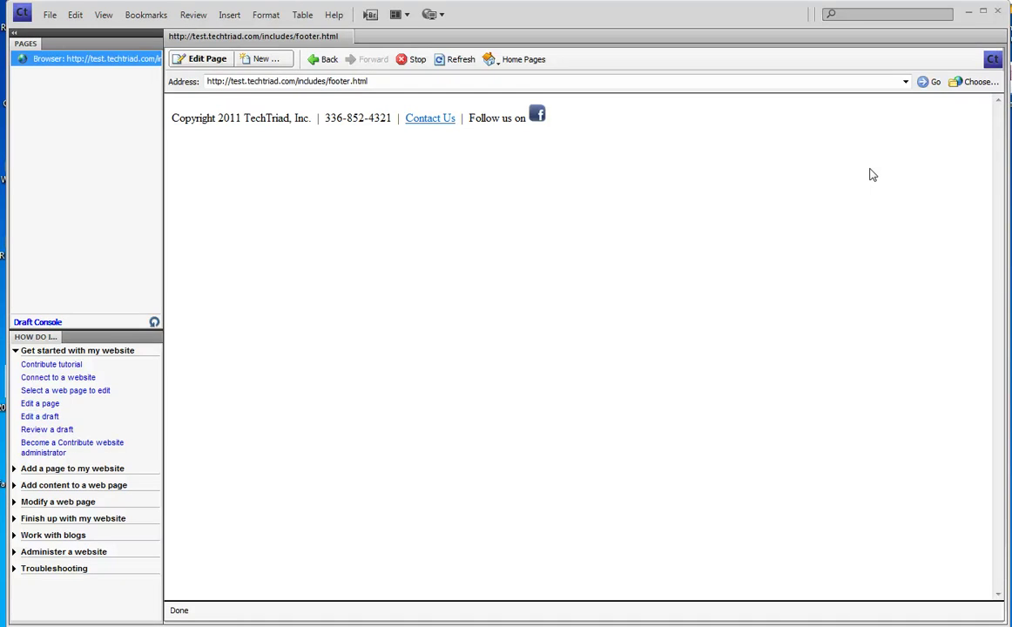
- Open footer.html as a draft, add 'Phone:' before the number and a Fax number after it
click(202, 59)
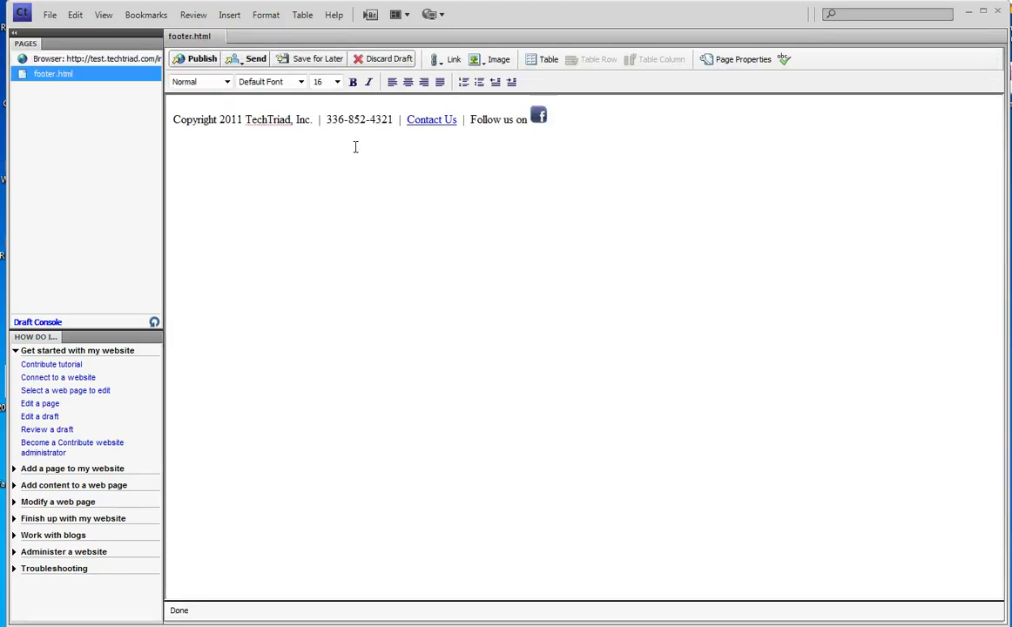
click(324, 120)
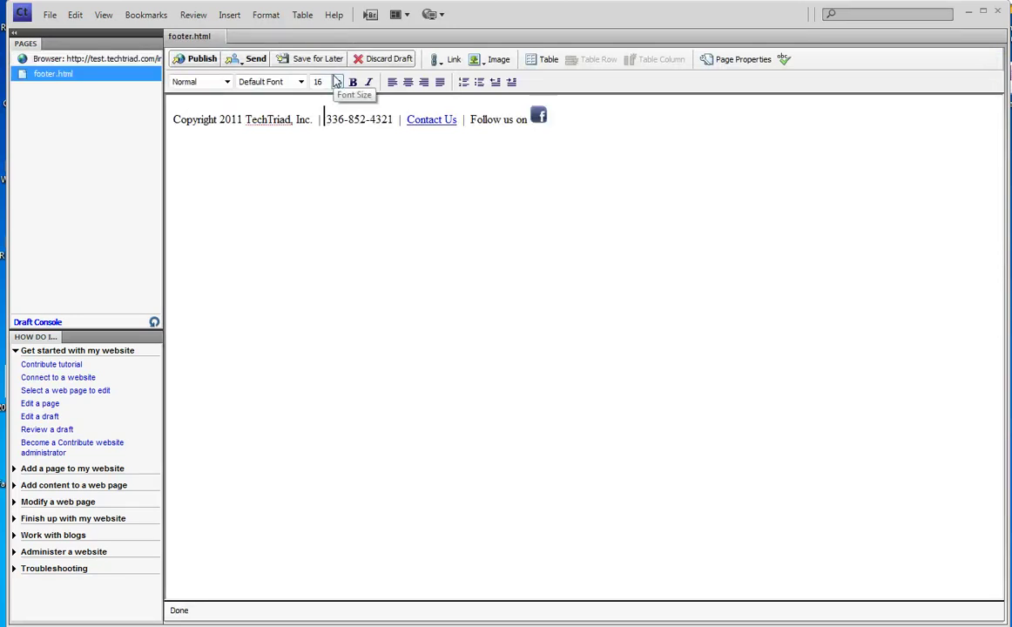
text(Phone:)
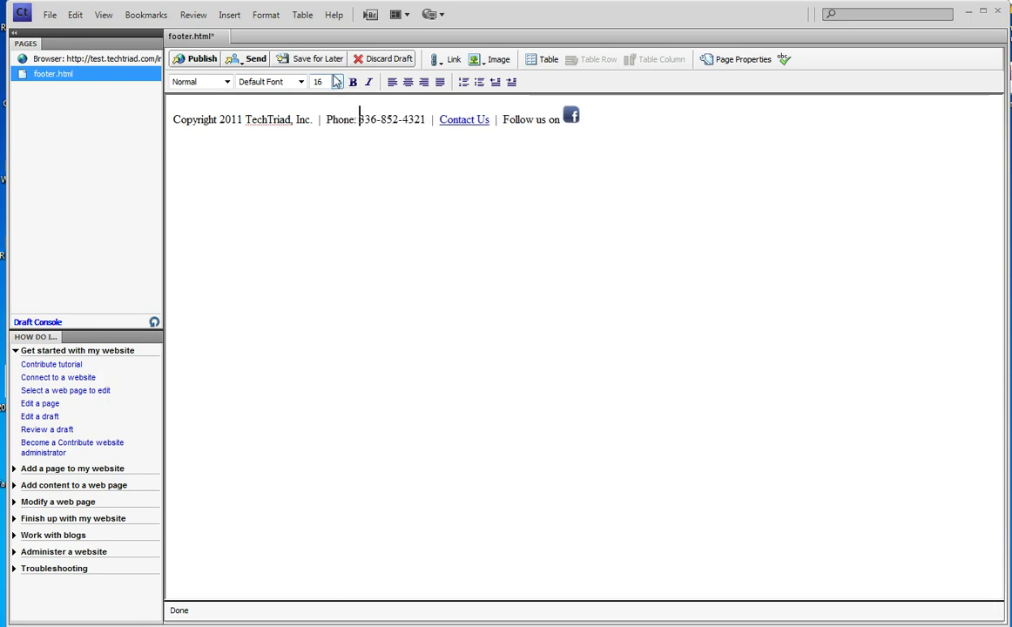
click(427, 118)
text(Fax:  )
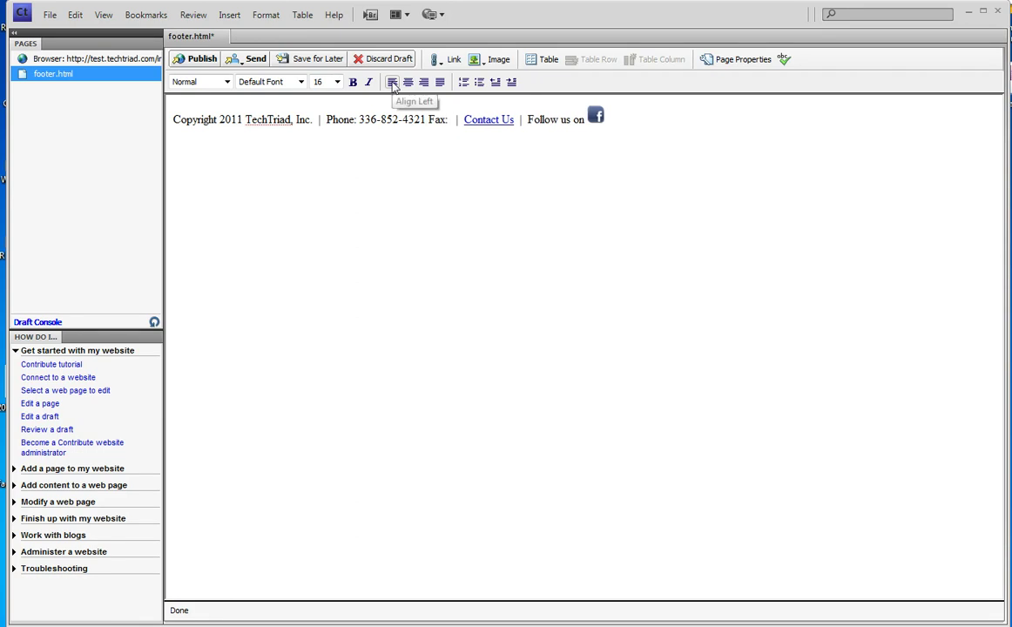
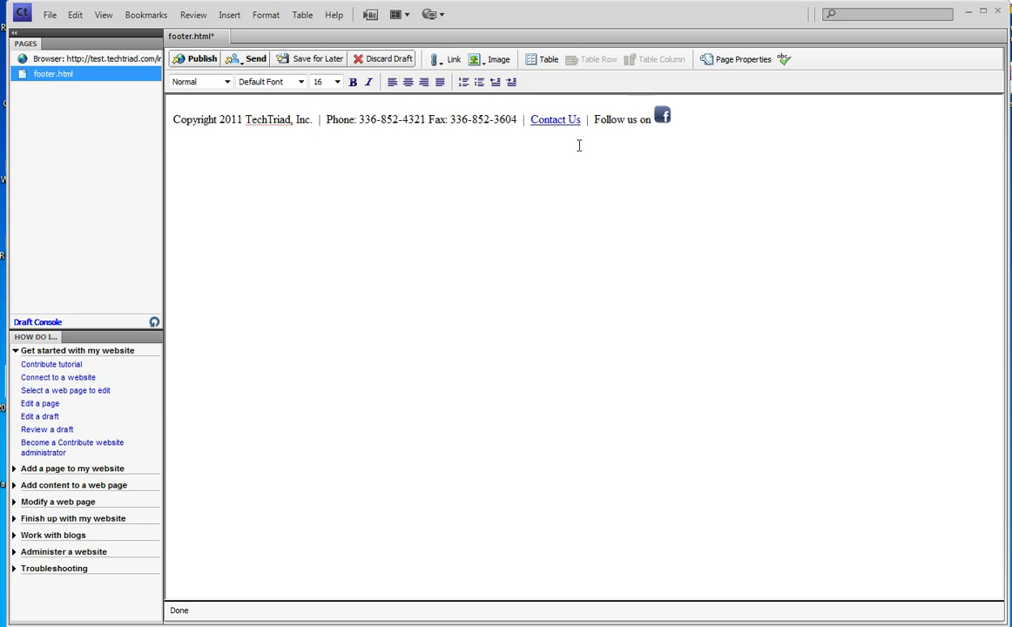
- Publish the footer, return to index.php, and refresh to check the updated footer
click(204, 60)
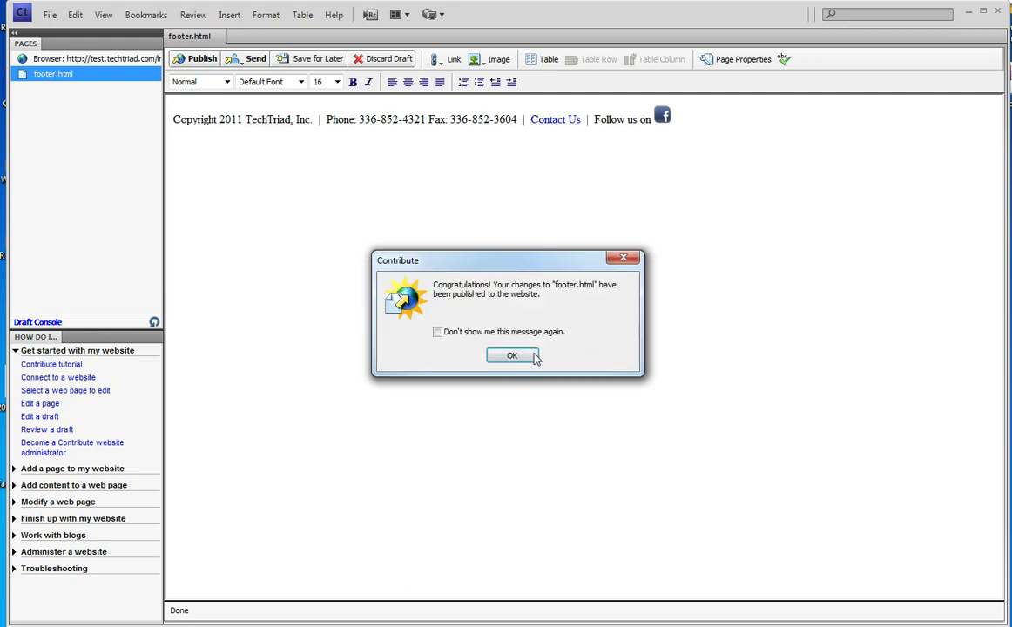
click(513, 356)
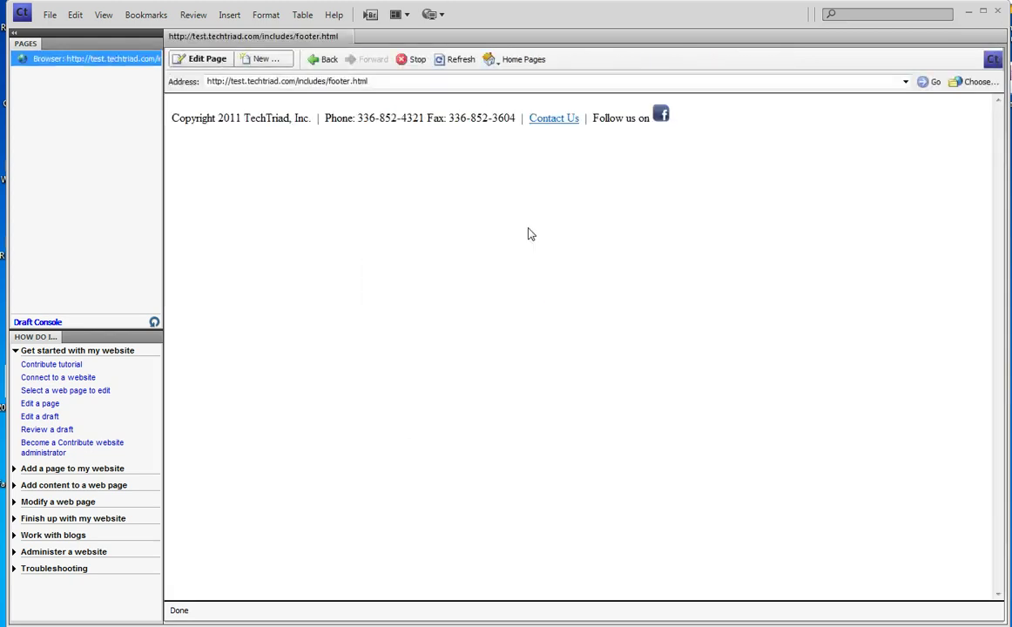
click(325, 61)
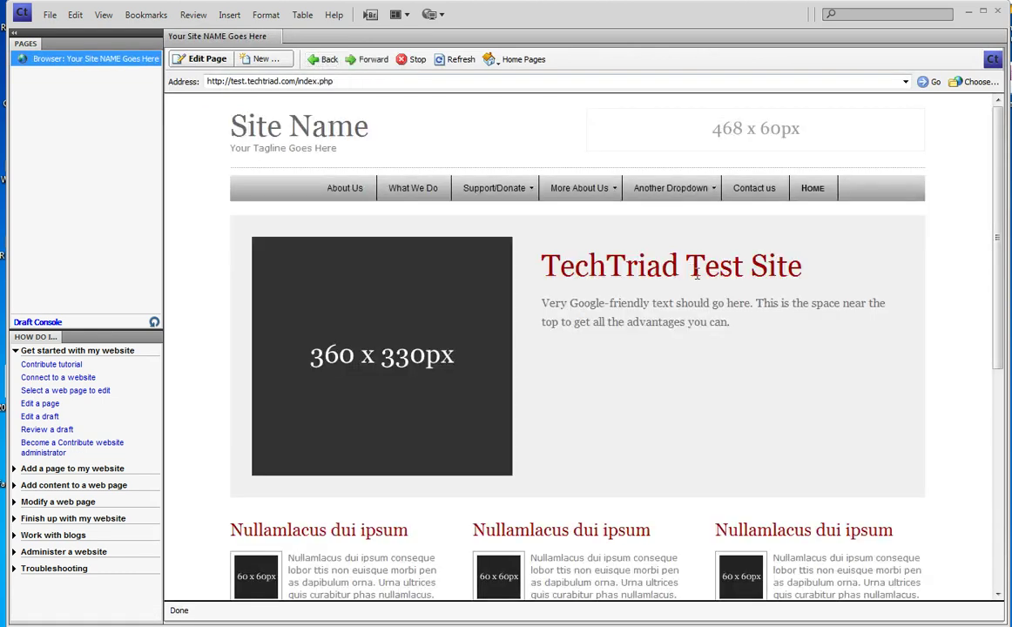
scroll(697, 275, down, 5)
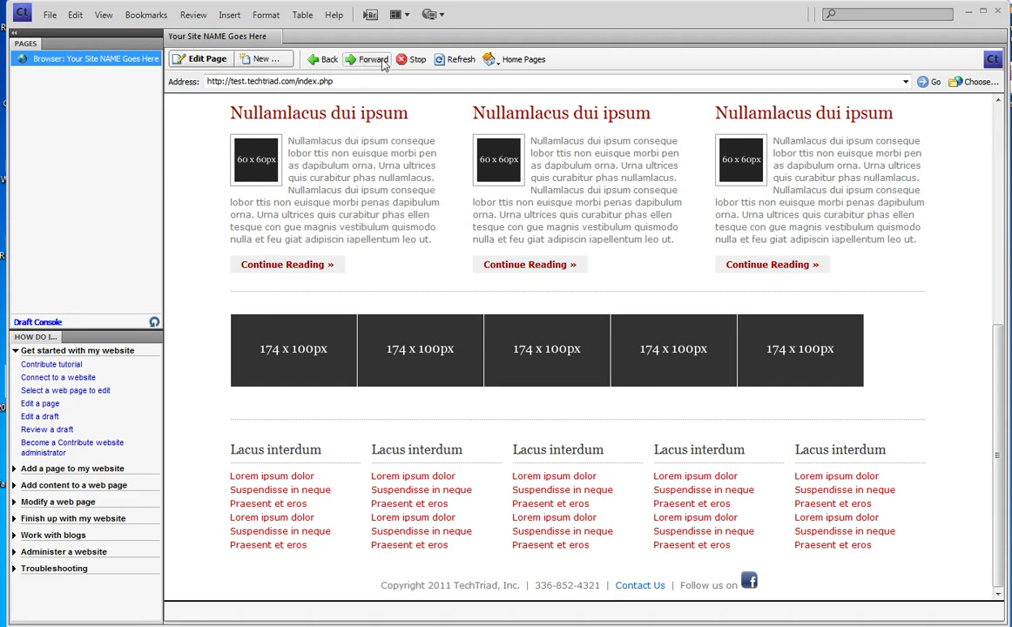
click(446, 61)
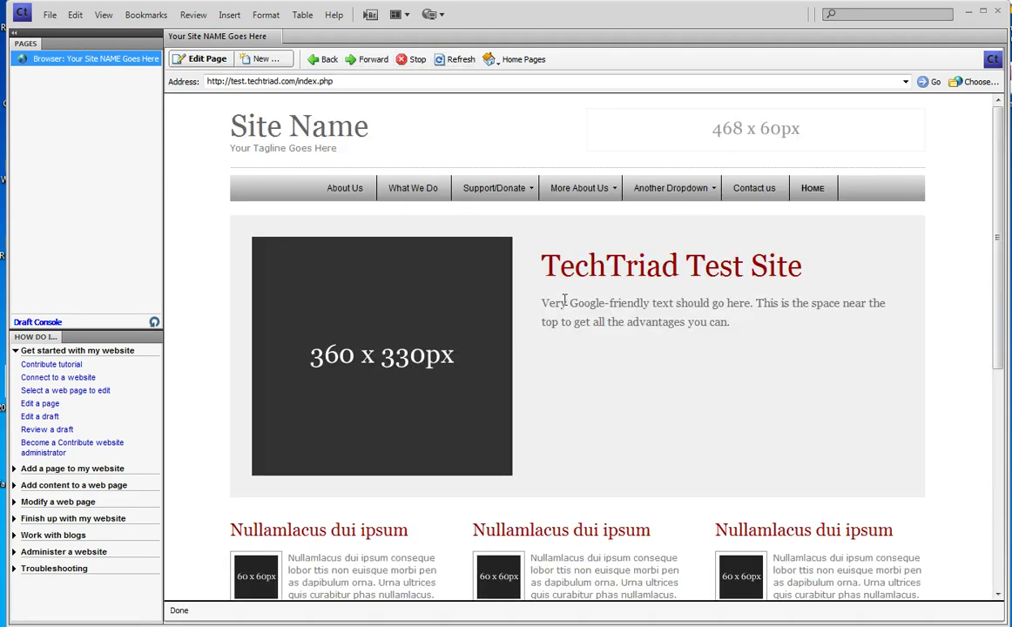
scroll(565, 302, down, 4)
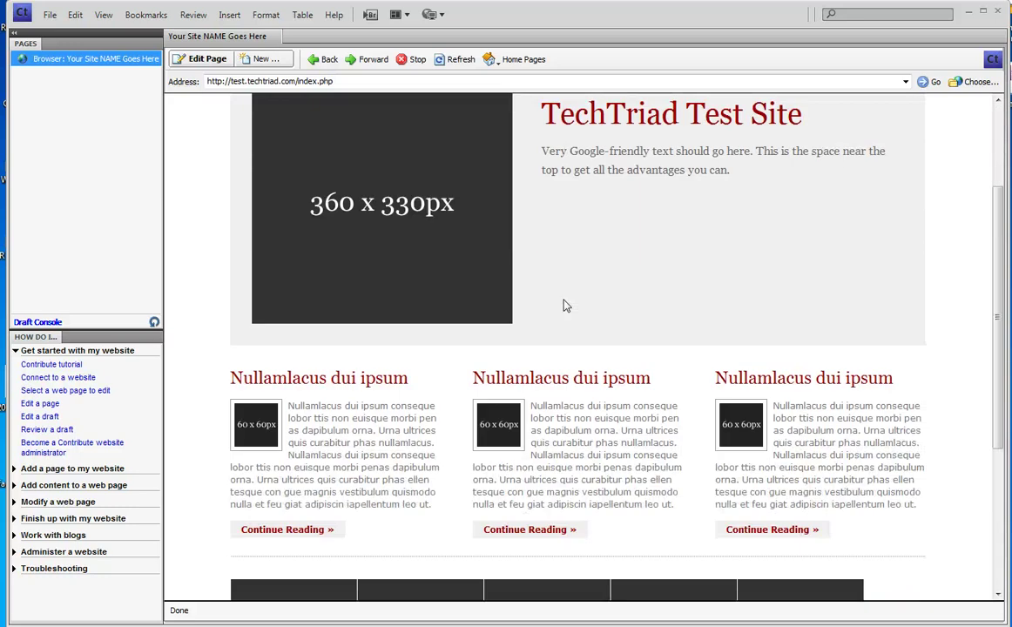
- Open the About Us page and scroll to its footer showing the Phone and Fax numbers
scroll(565, 303, up, 4)
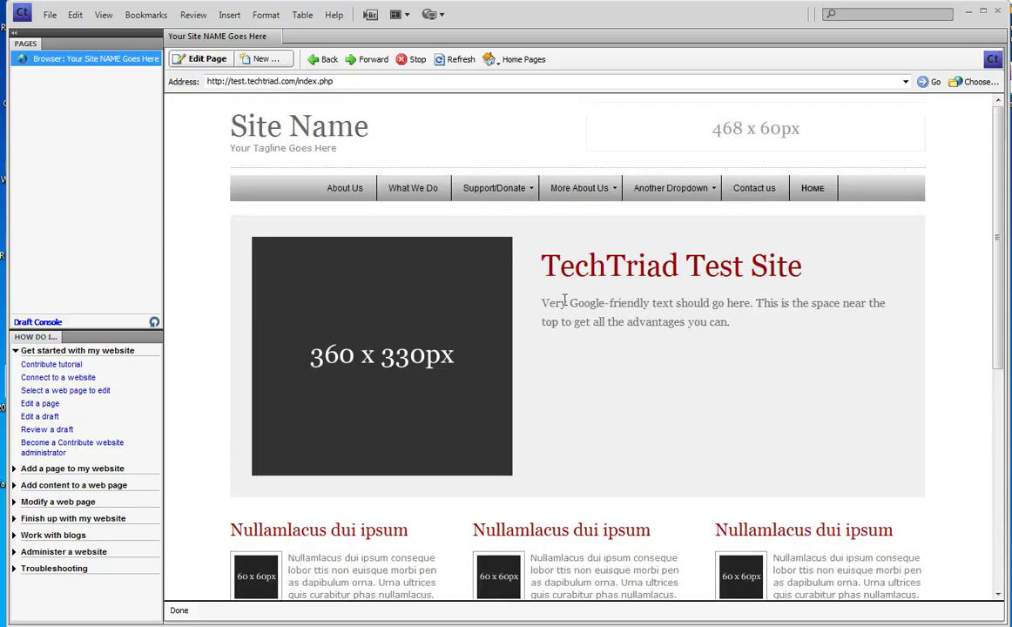
click(344, 192)
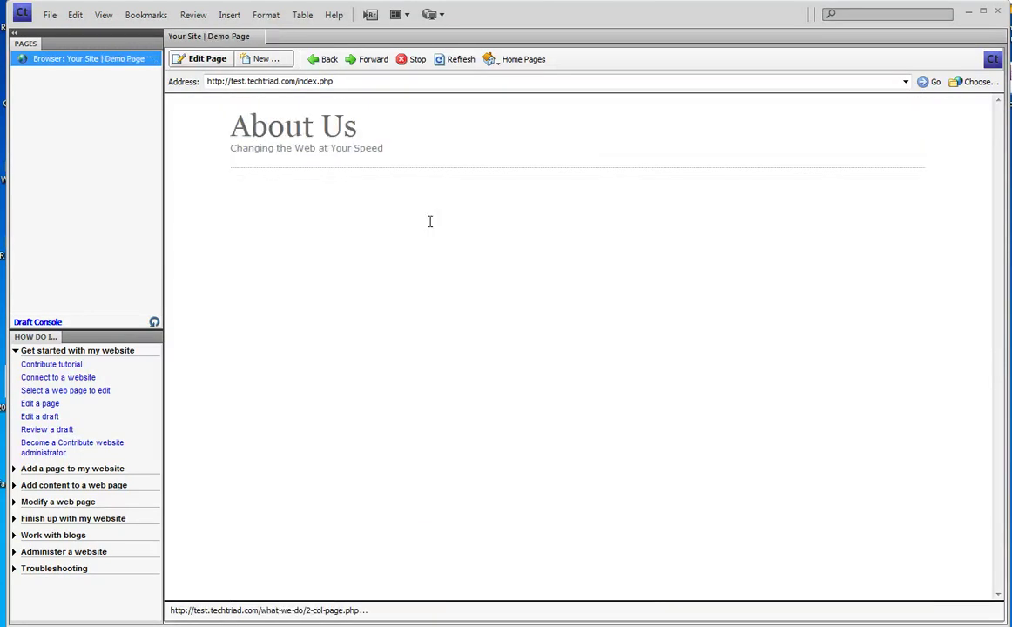
scroll(599, 306, down, 3)
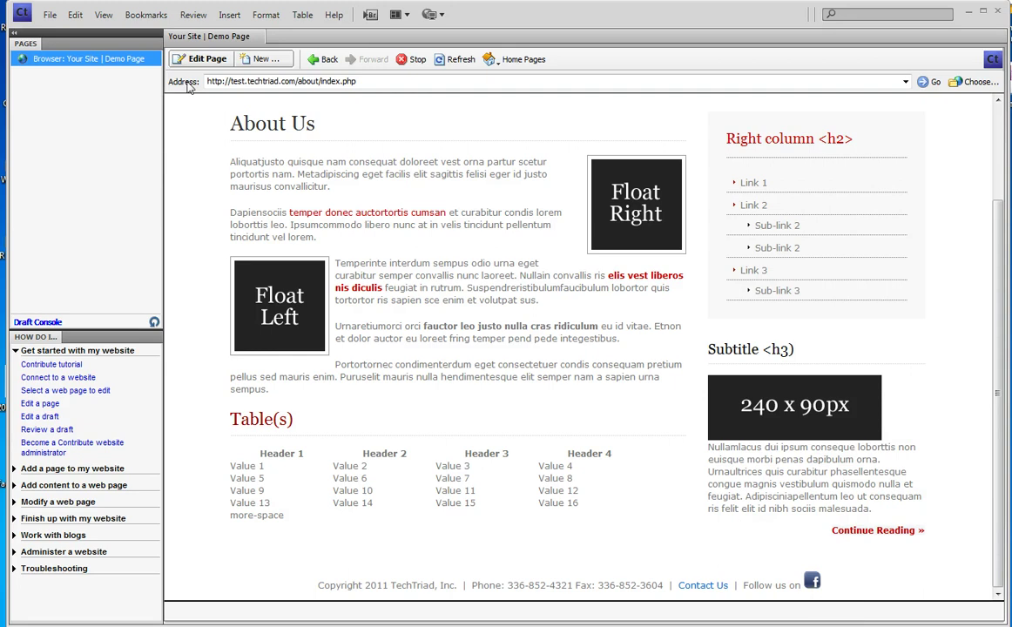
click(261, 80)
- Change the address from about/index.php to includes/footer.html and open it as a draft
click(267, 81)
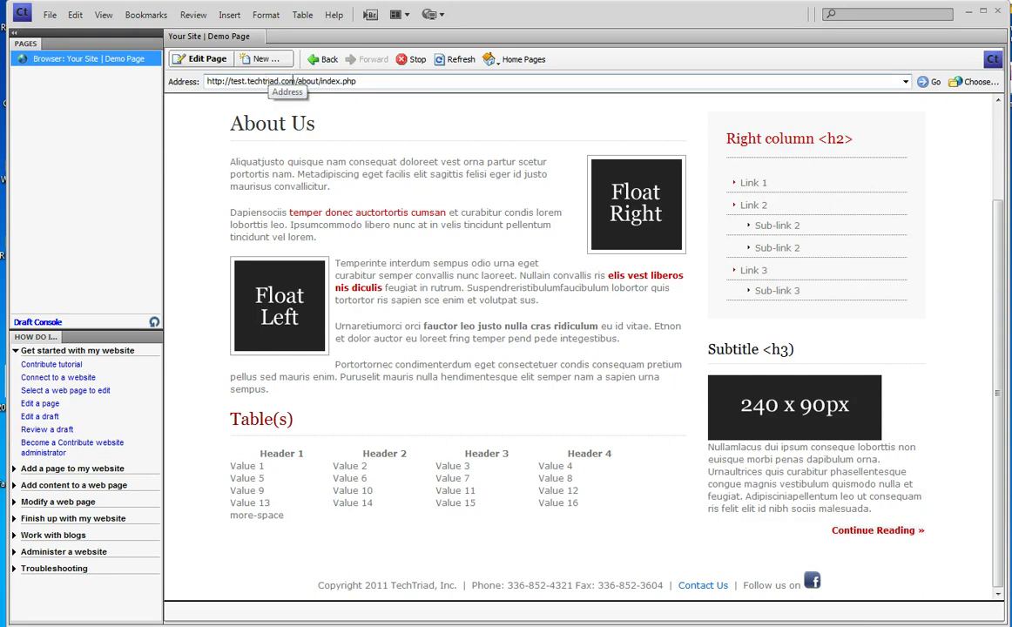
drag(299, 80, 384, 82)
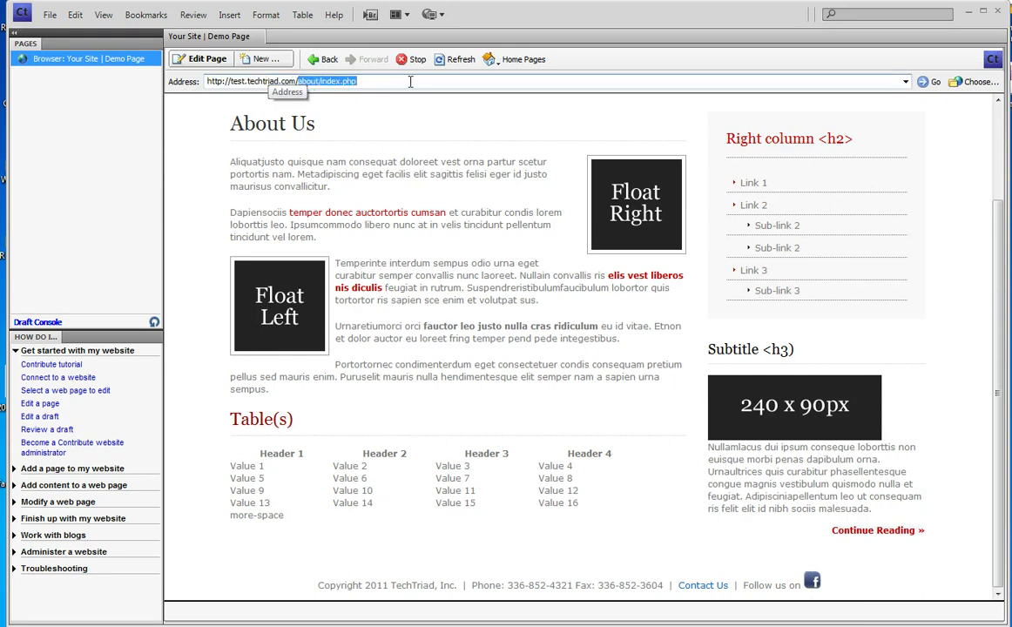
key(BackSpace)
text(includes/fo)
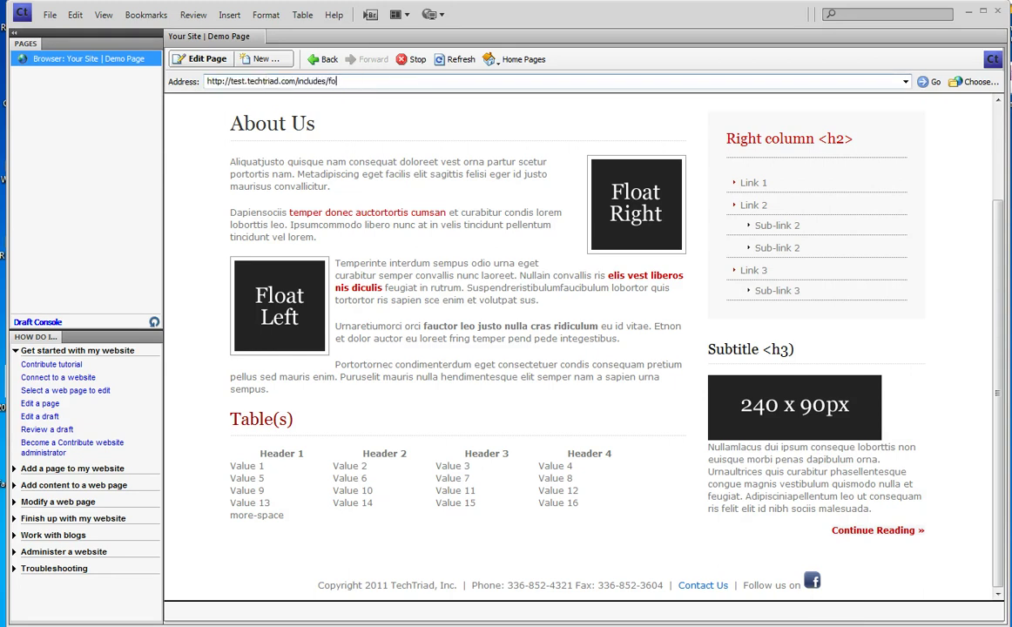
text(oter.html)
key(Return)
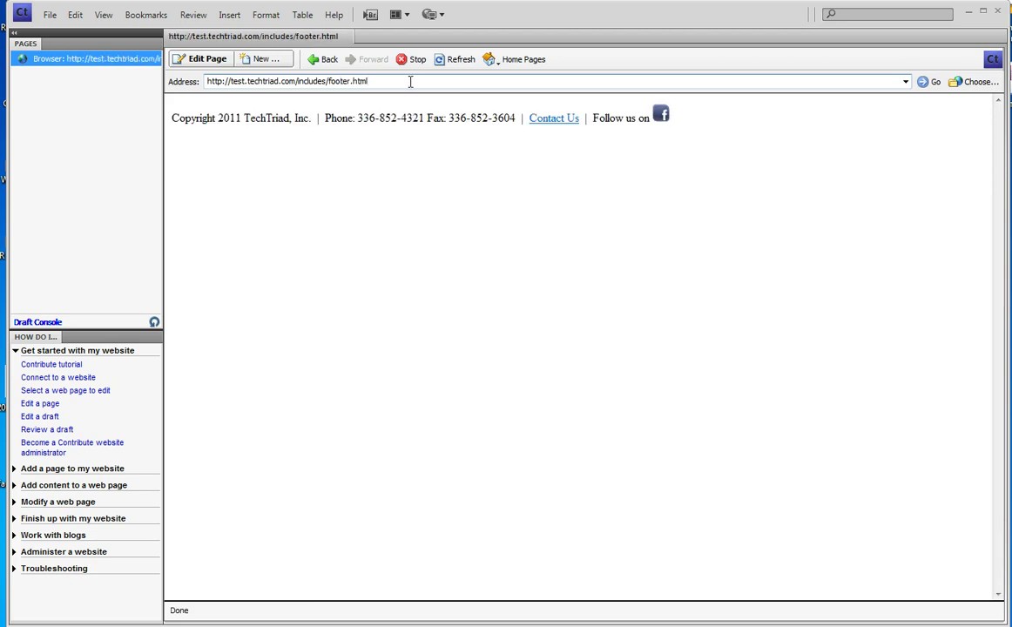
click(179, 58)
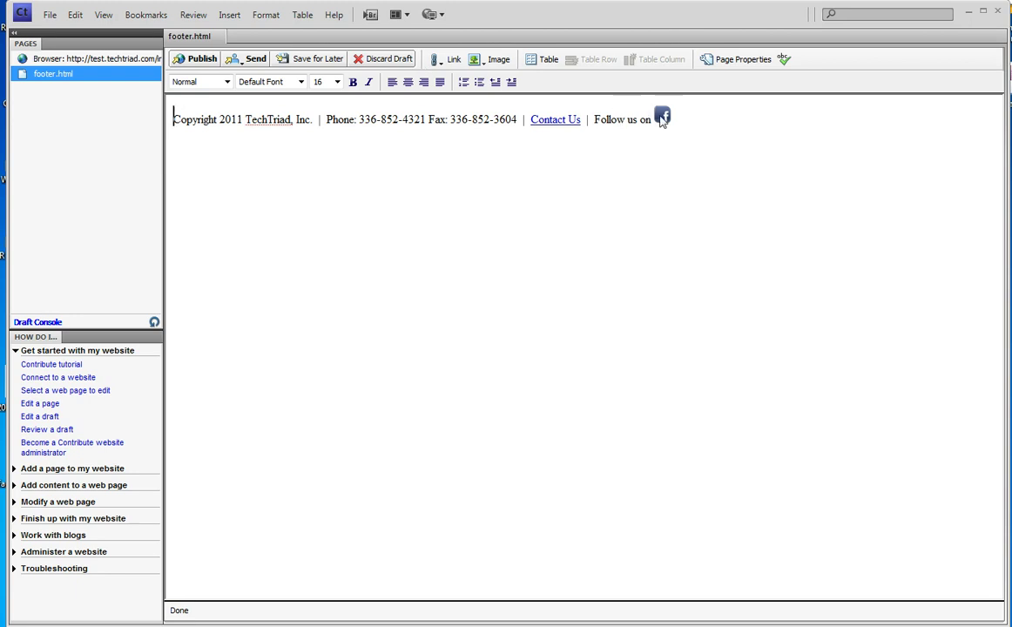
- Select the footer's Facebook icon and choose Browse to Web Page from the Link menu
click(662, 119)
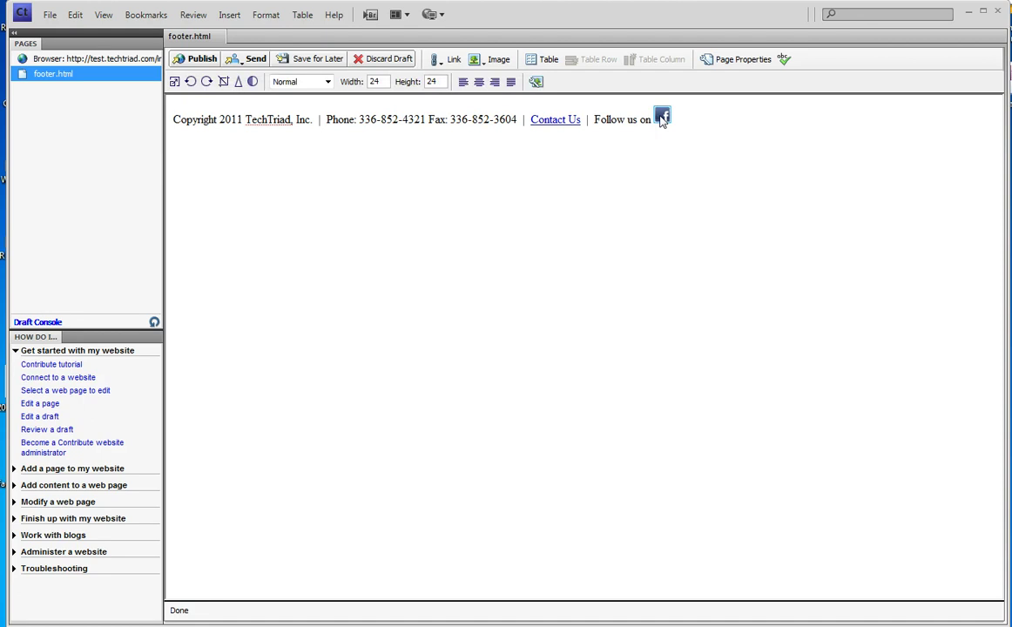
click(453, 59)
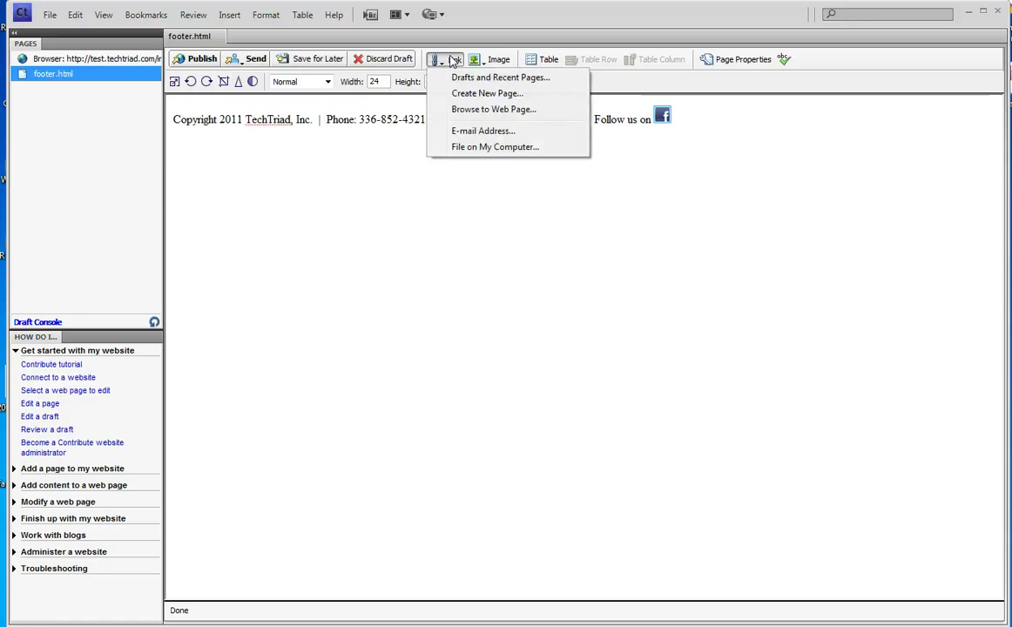
click(453, 111)
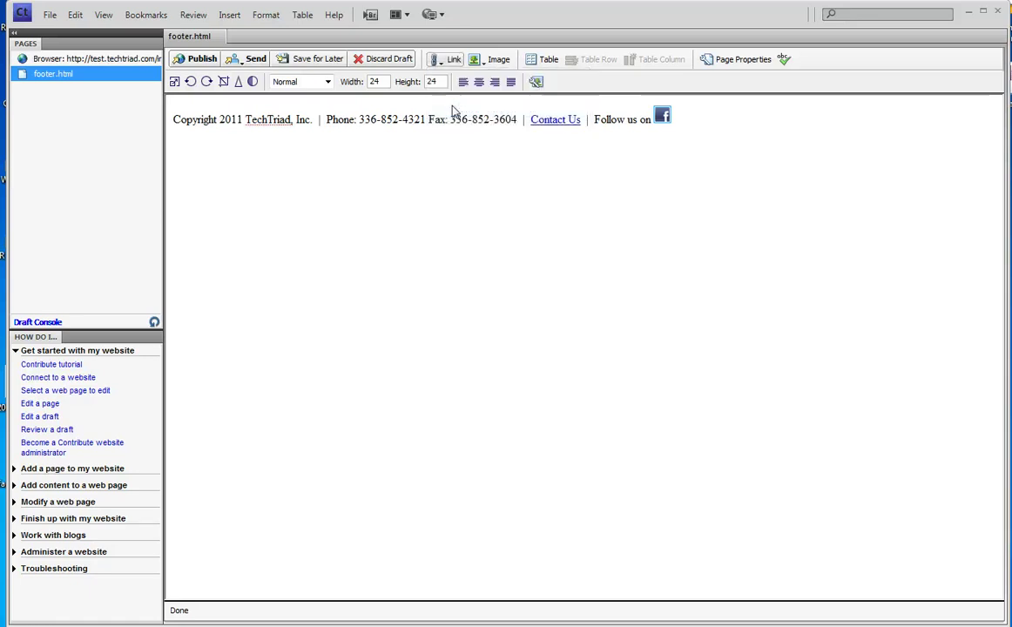
text(ht)
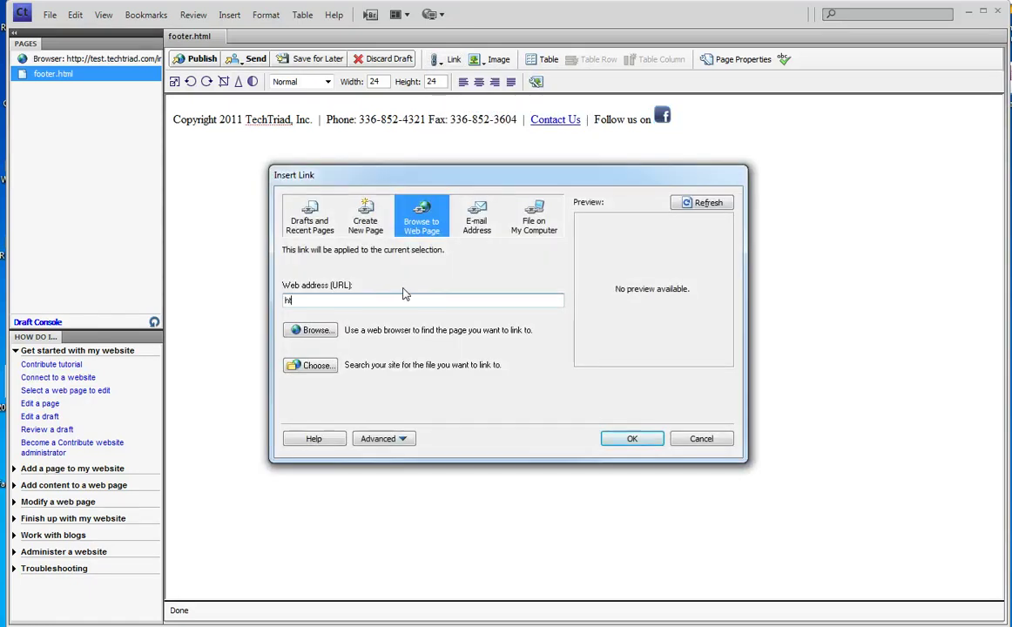
text(tp://www.facebook.co)
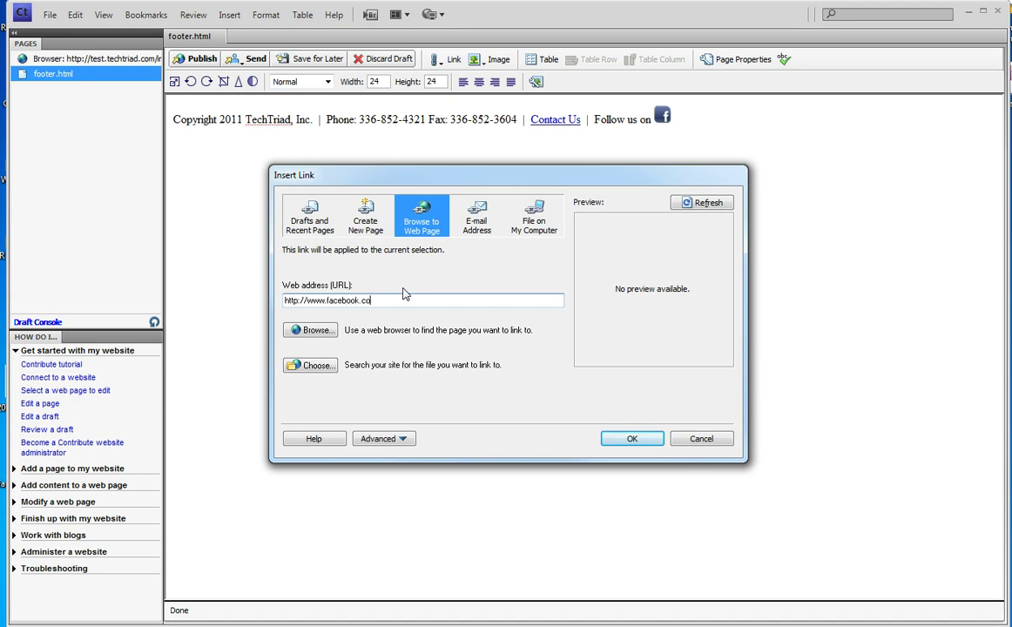
text(m/techtriad)
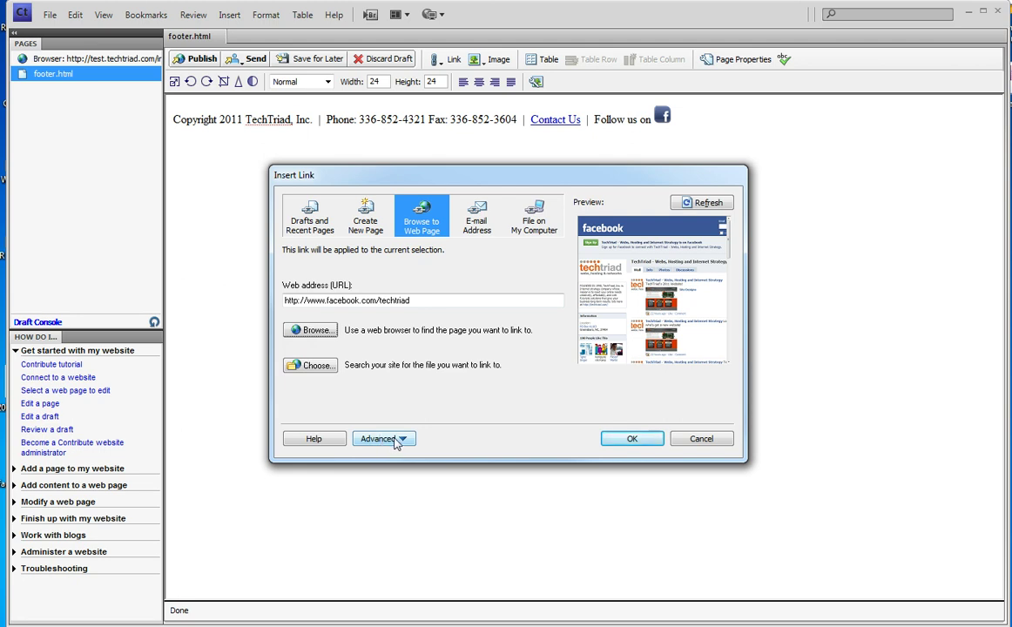
- Set the link's Advanced target frame to New Window and apply it to the icon
click(397, 440)
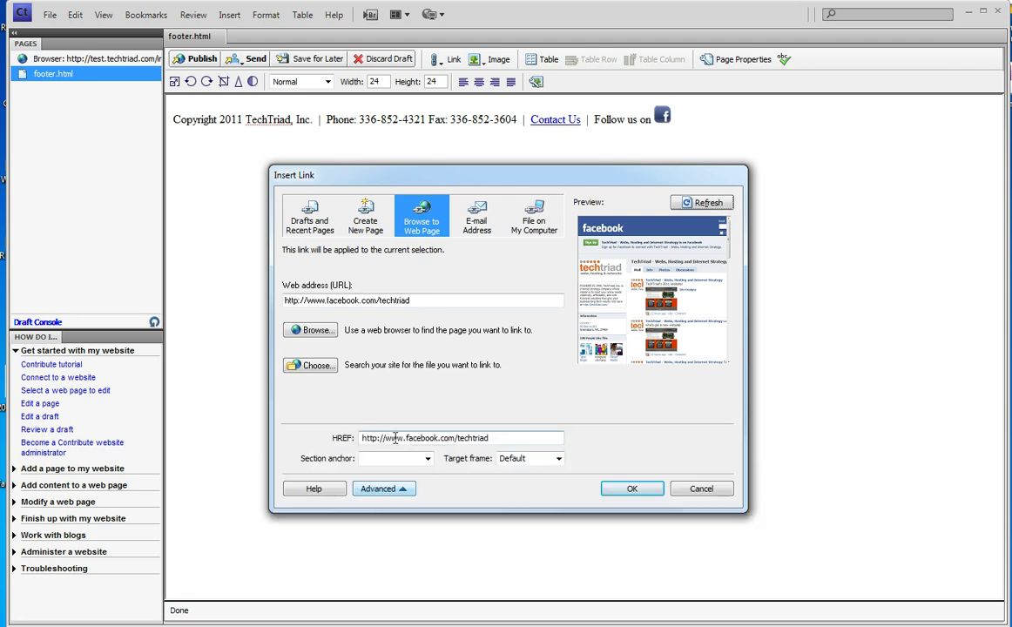
click(559, 463)
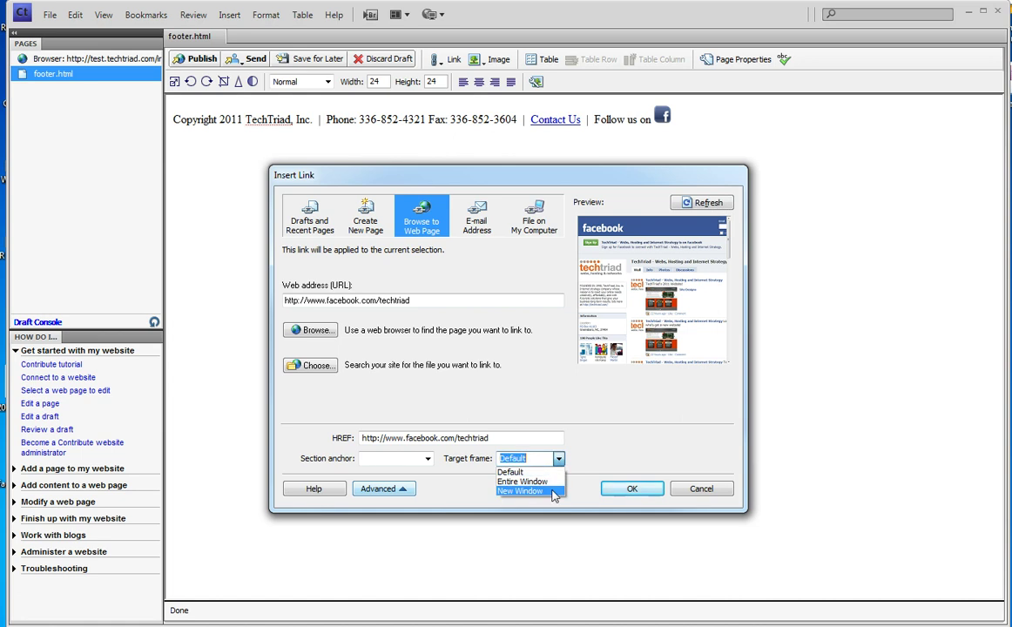
click(549, 491)
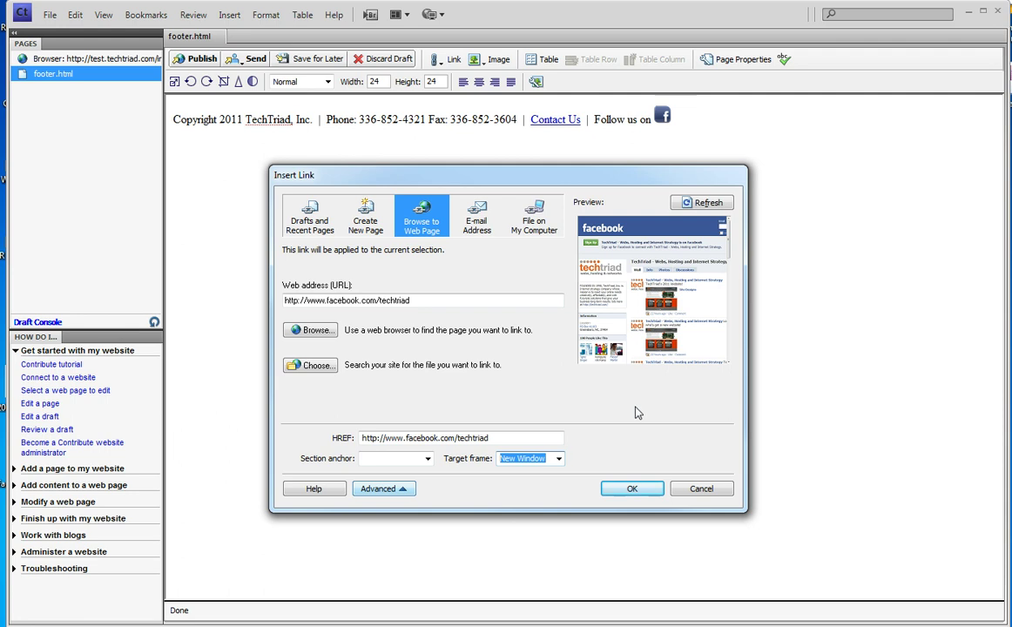
click(631, 490)
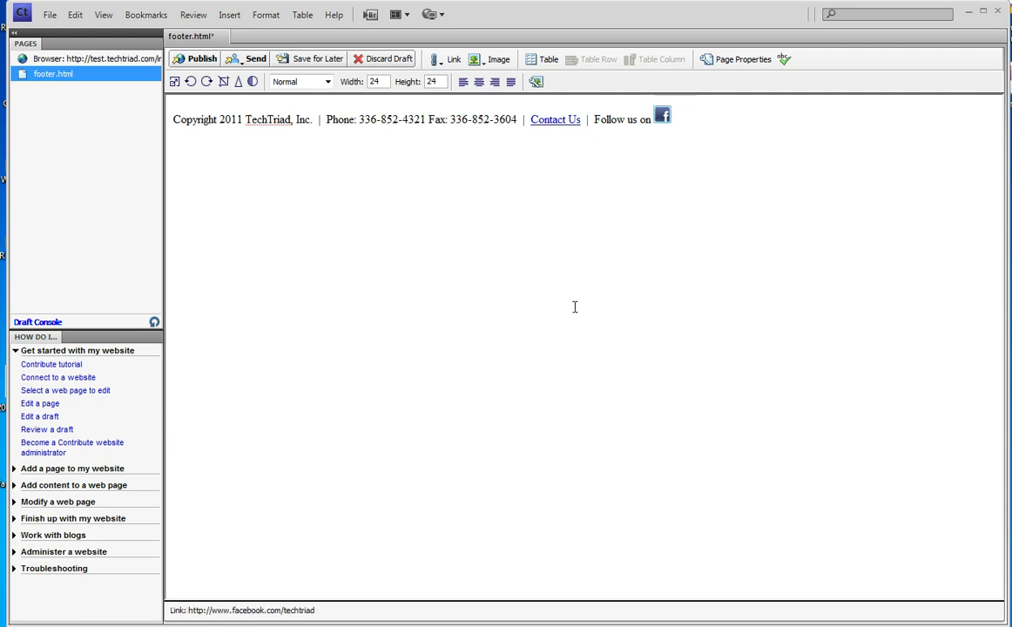
- Publish the linked footer and dismiss the publishing confirmation
click(197, 58)
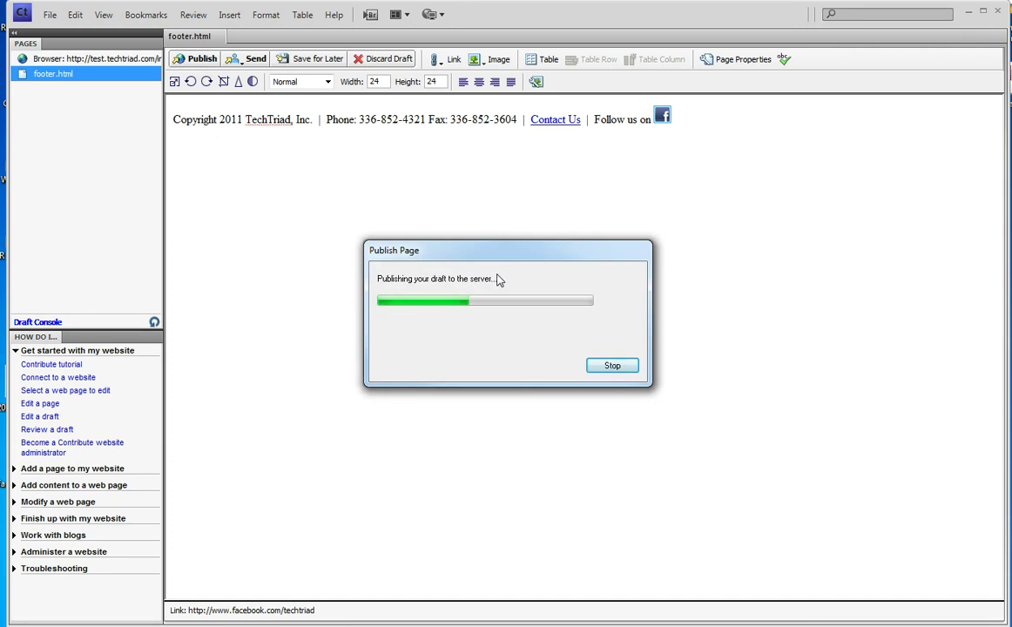
click(512, 355)
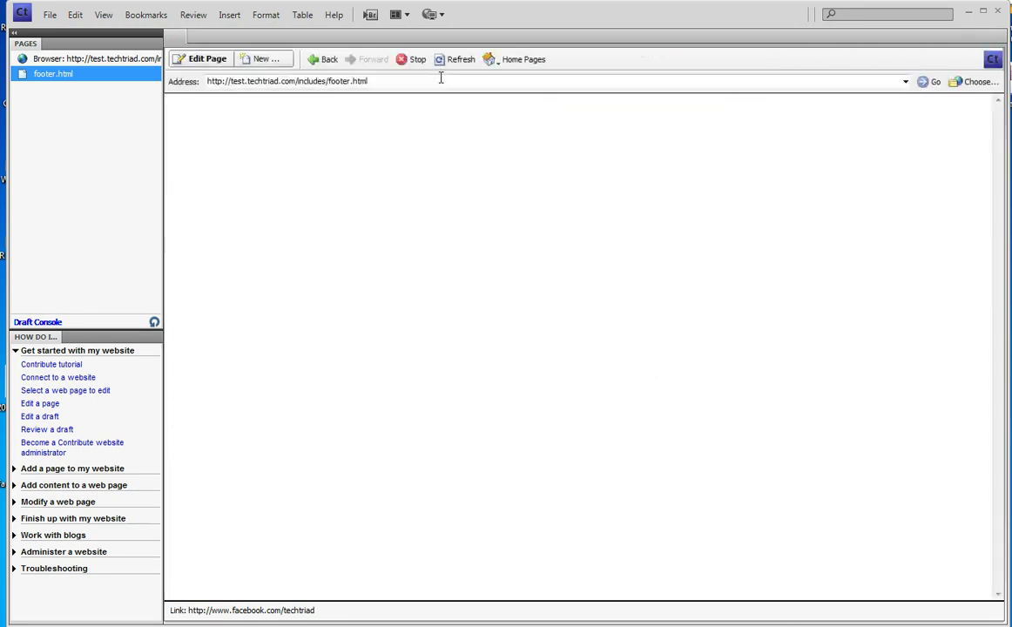
click(326, 60)
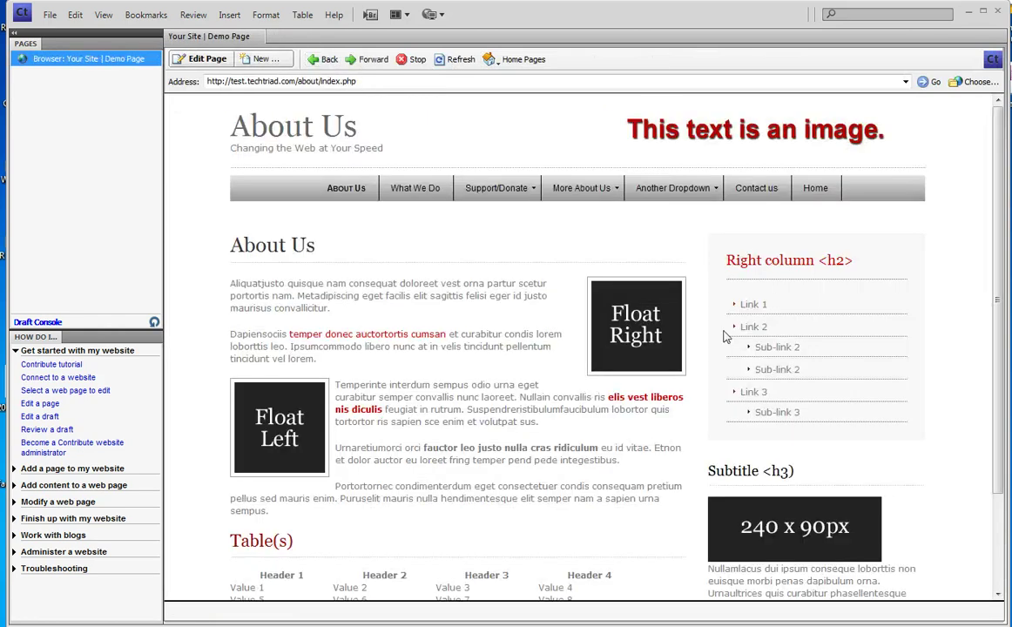
scroll(723, 336, down, 2)
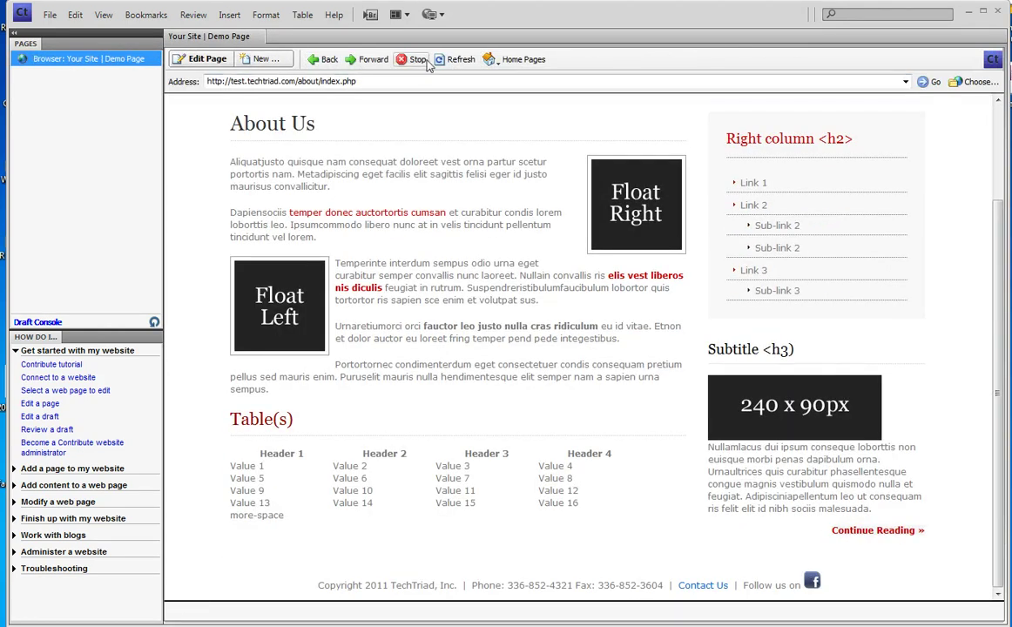
click(459, 59)
drag(503, 586, 627, 593)
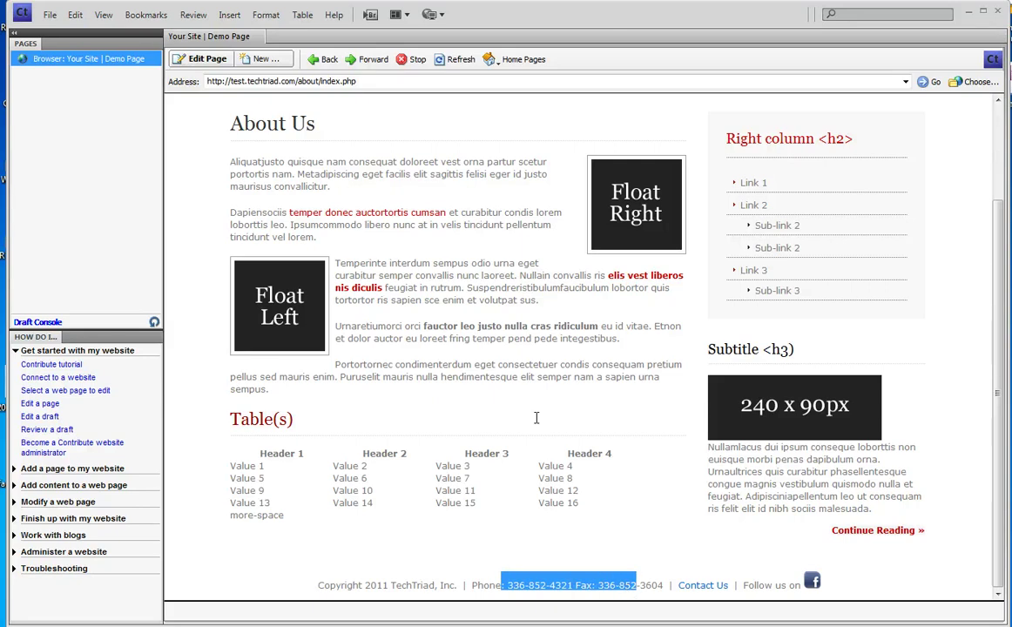
click(488, 338)
scroll(488, 338, up, 3)
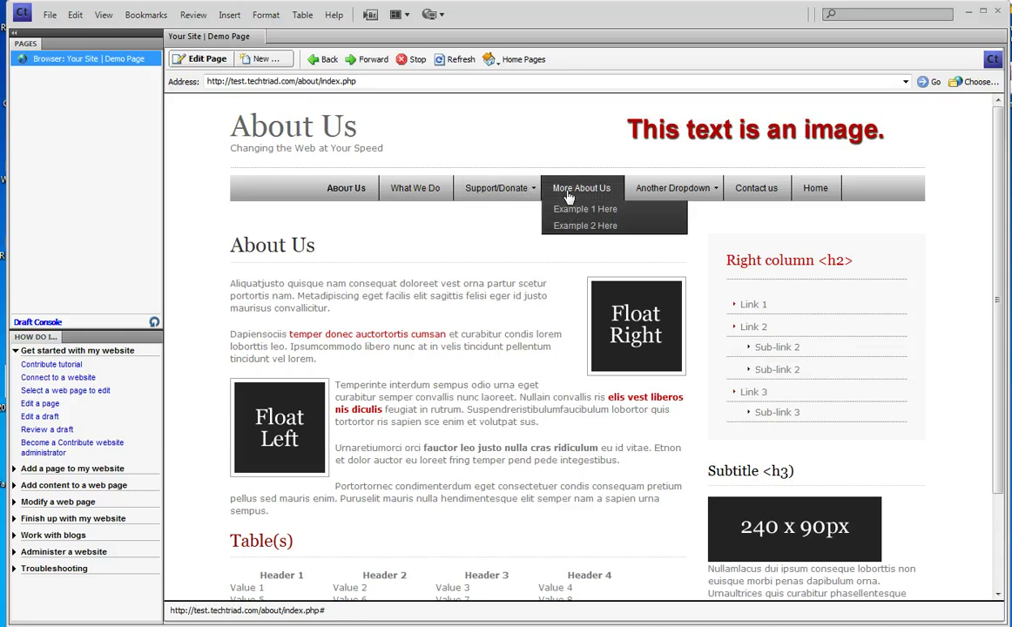
mouse_move(664, 194)
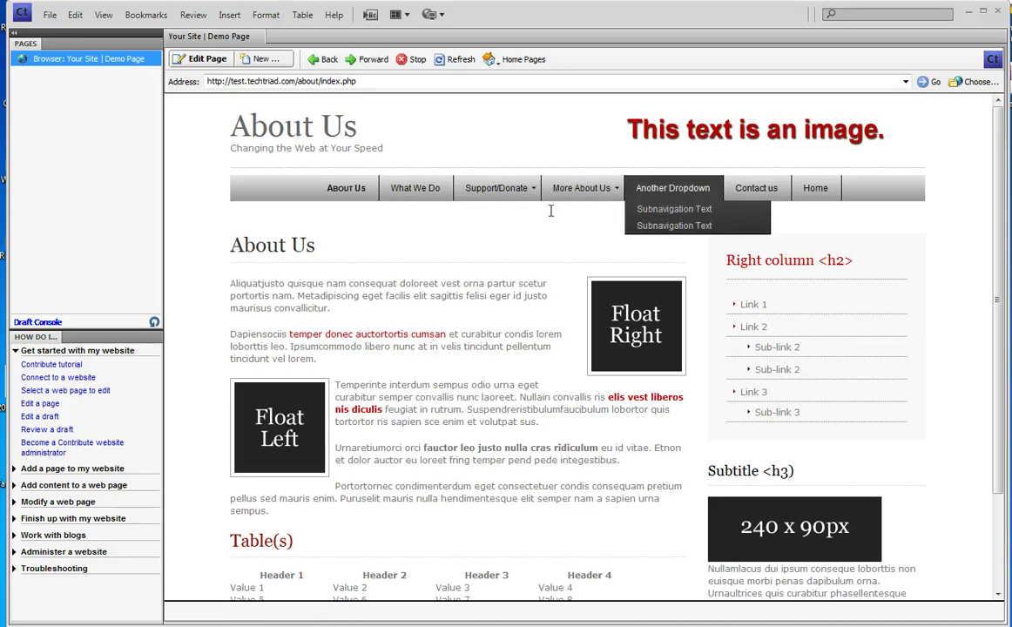